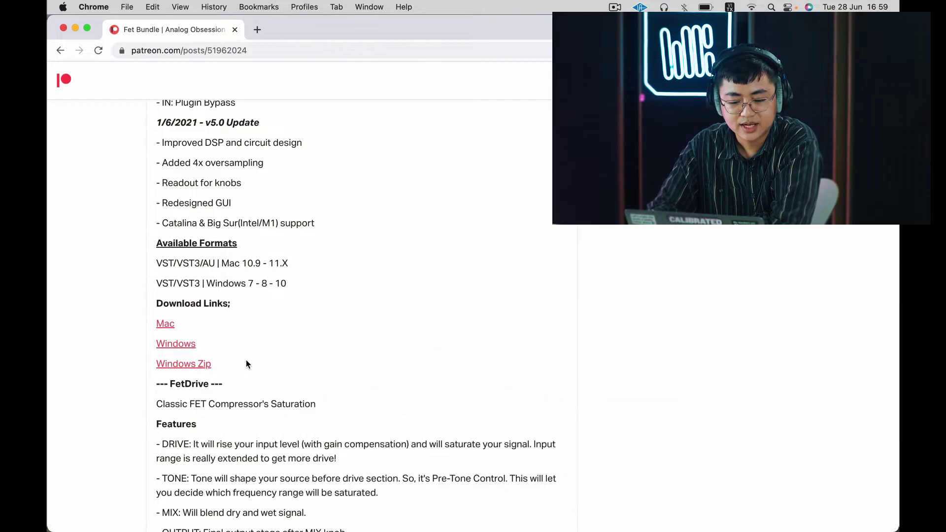
# Read the FetDrive and FetSnap sections of the Fet Bundle post, including the formats and download links.
pyautogui.moveTo(172, 368); pyautogui.dragTo(218, 367)
pyautogui.click(217, 367)
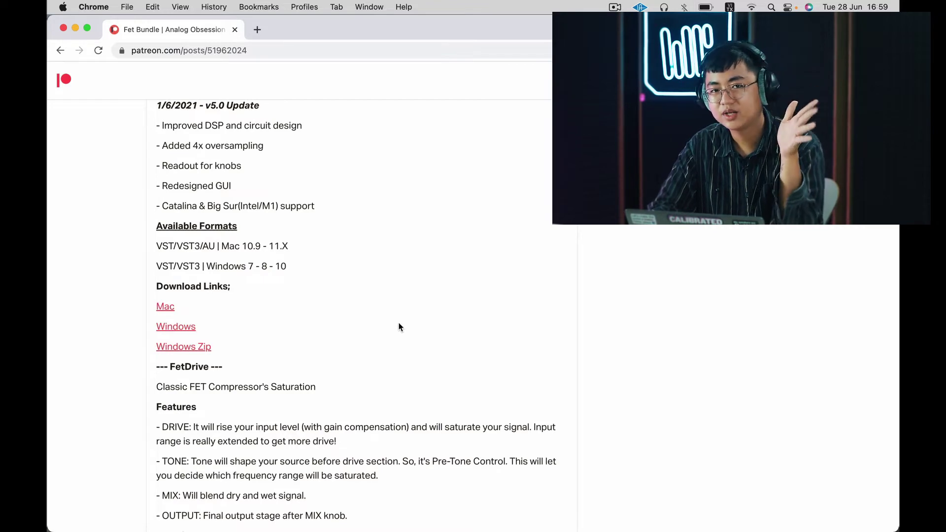
pyautogui.scroll(-10, 399, 327)
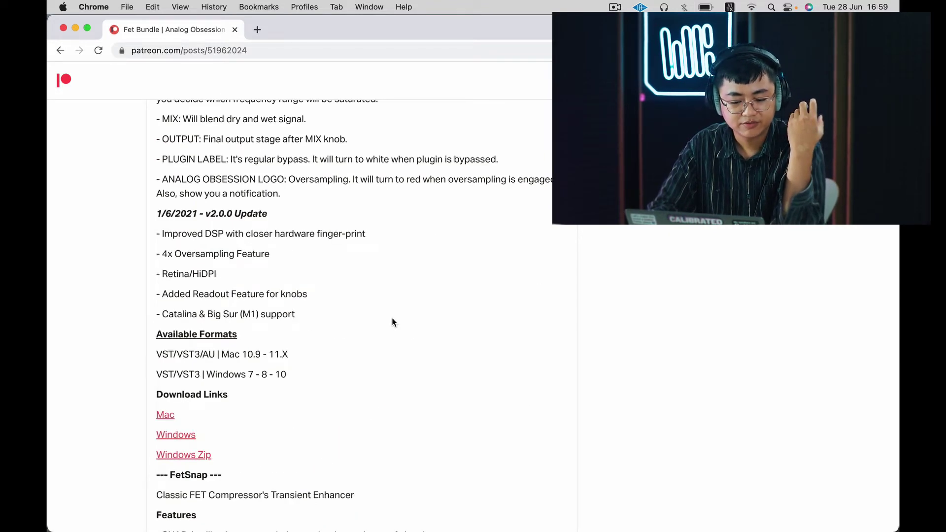
pyautogui.scroll(-4, 394, 322)
pyautogui.moveTo(170, 325); pyautogui.dragTo(220, 325)
pyautogui.click(220, 326)
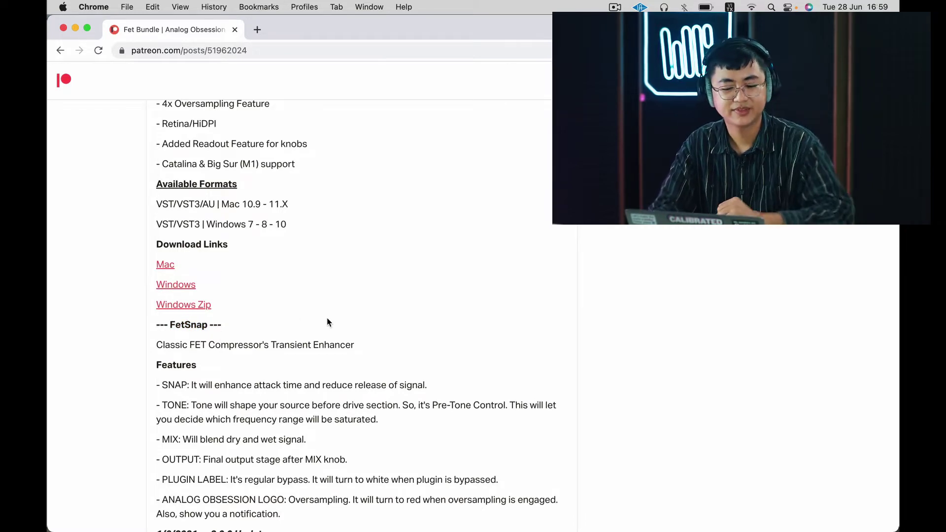
pyautogui.scroll(-10, 327, 321)
pyautogui.scroll(6, 327, 321)
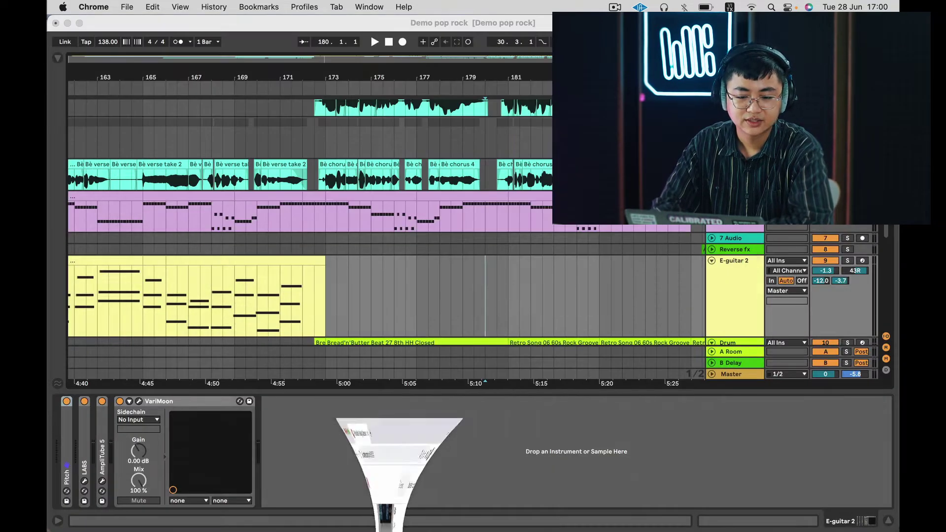
# Switch to Ableton Live and place the insert marker at the start of the drum clip, at 172.3.1.
pyautogui.scroll(-5, 389, 307)
pyautogui.hscroll(3, 389, 307)
pyautogui.scroll(2, 390, 306)
pyautogui.hscroll(1, 390, 306)
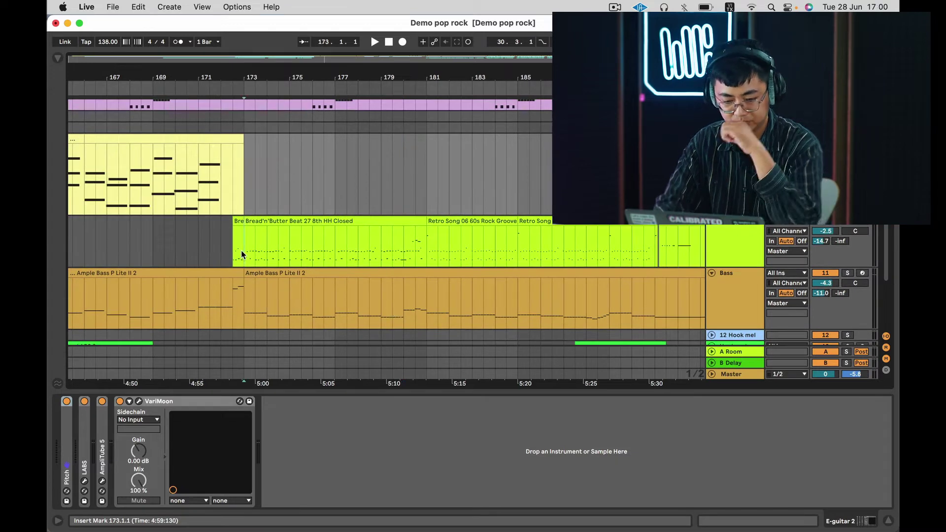
pyautogui.click(238, 250)
pyautogui.scroll(8, 237, 250)
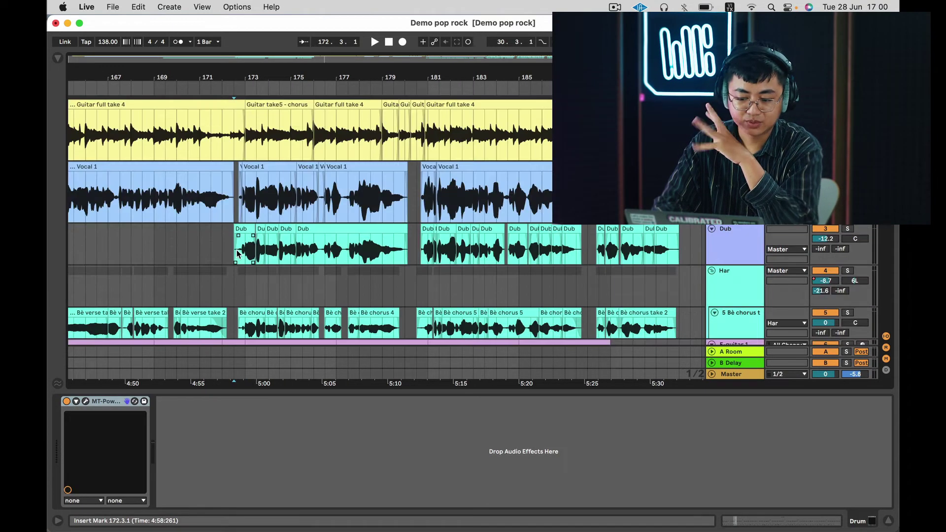
pyautogui.scroll(-10, 236, 253)
pyautogui.scroll(3, 237, 252)
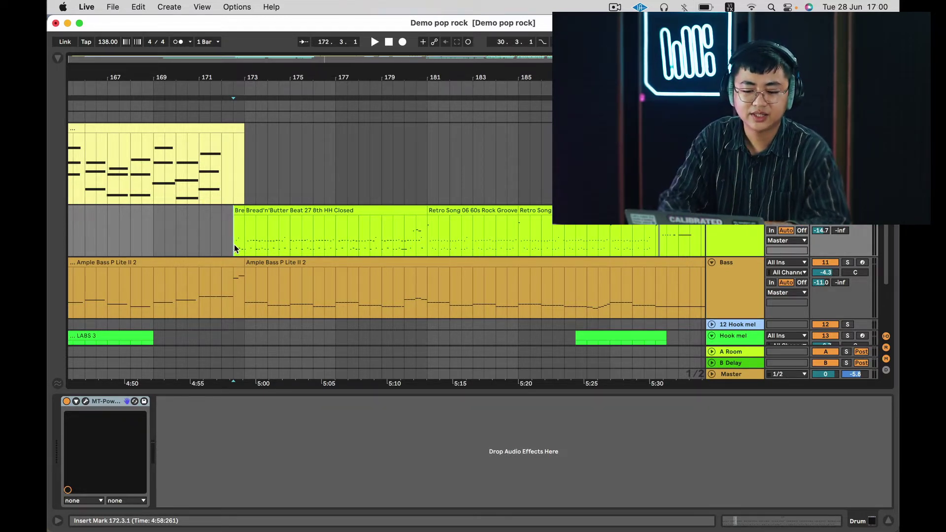
# Select the Drum track and search the plug-ins in the browser for "fetish".
pyautogui.click(738, 241)
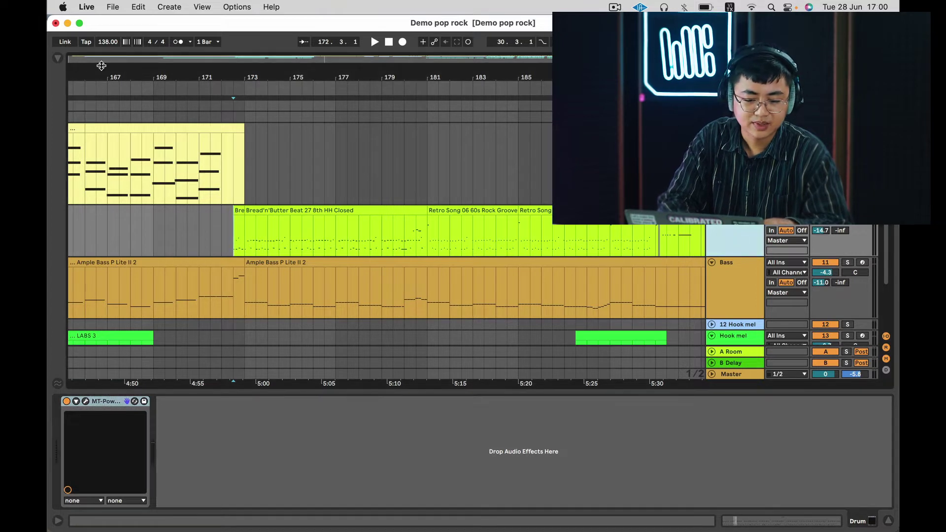
pyautogui.click(58, 58)
pyautogui.click(106, 61)
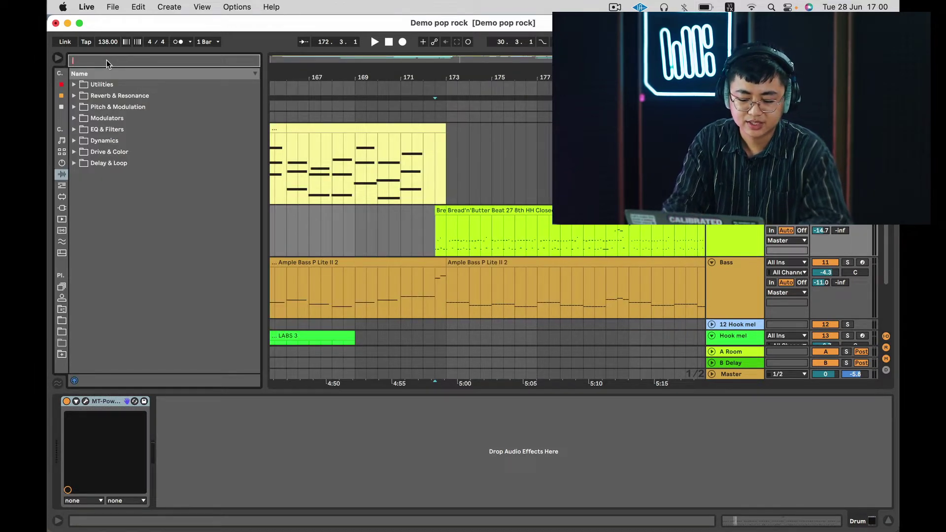
pyautogui.write('fetish')
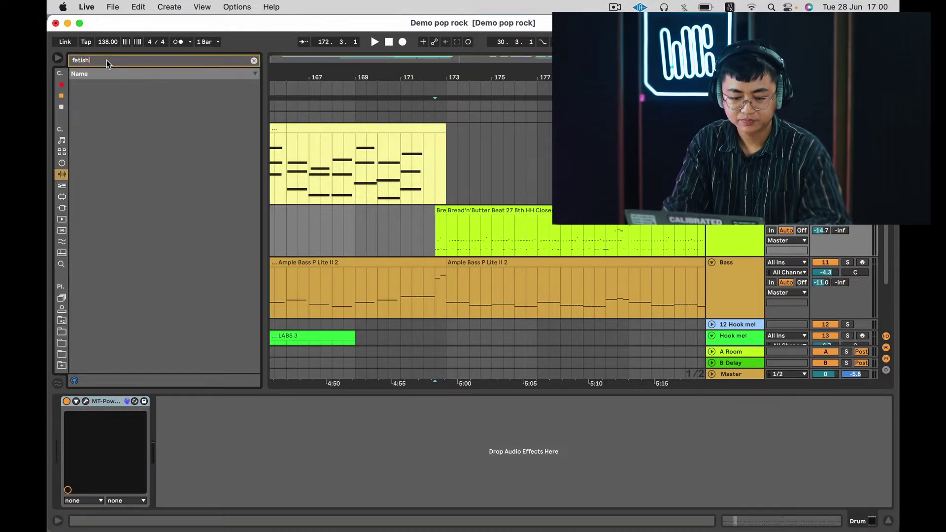
pyautogui.click(63, 208)
# Load the Audio Units version of AnalogObsession FETISH onto the Drum track and move its window below the drum clip.
pyautogui.click(75, 85)
pyautogui.click(89, 97)
pyautogui.click(82, 96)
pyautogui.moveTo(124, 106); pyautogui.dragTo(486, 243)
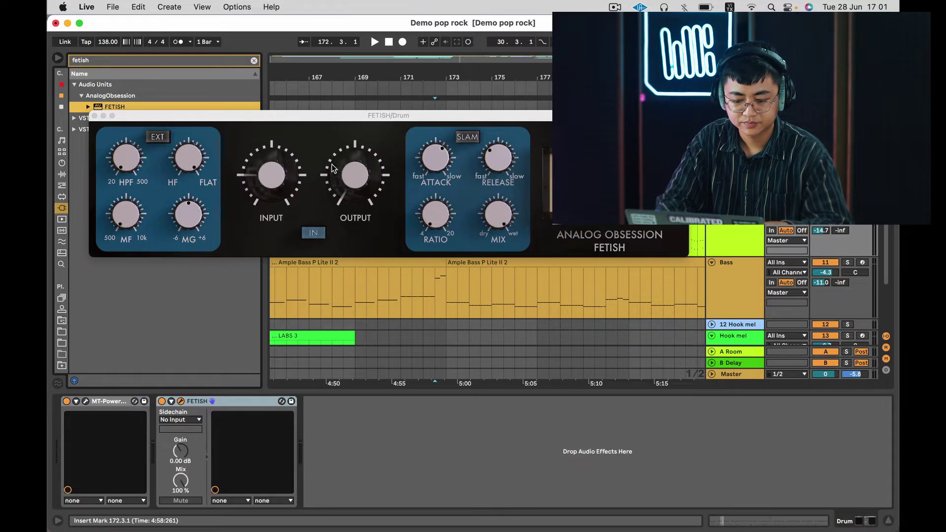
pyautogui.moveTo(345, 116); pyautogui.dragTo(535, 287)
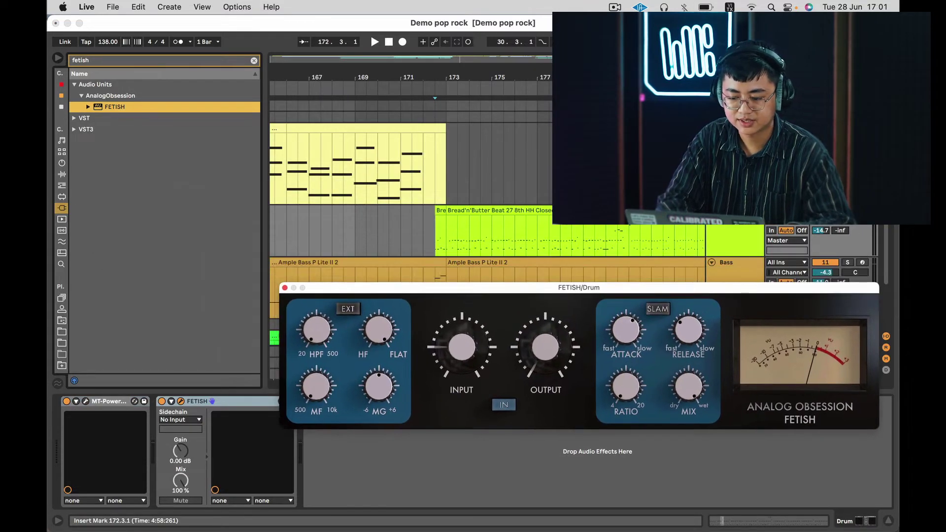
# Hide the browser and place the insert marker at 173.1.1 in the drum clip, keeping the FETISH window clear of it.
pyautogui.click(58, 58)
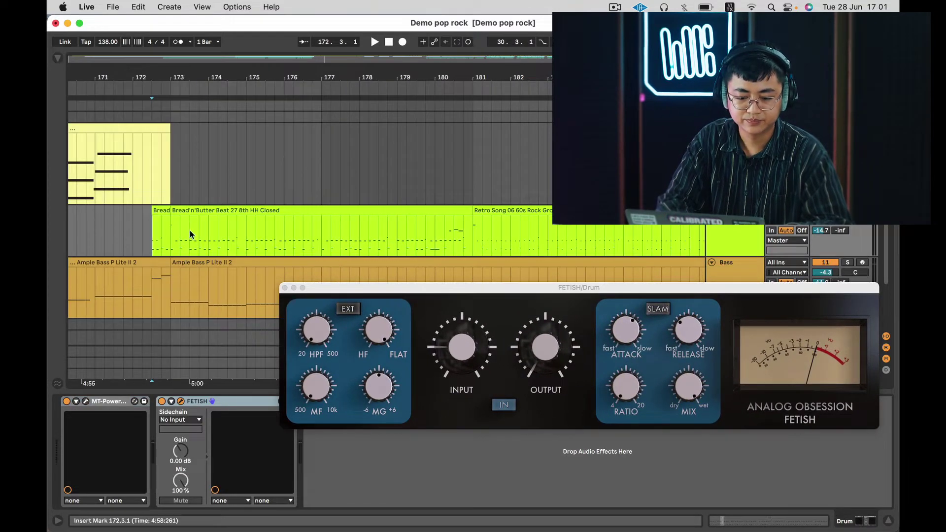
pyautogui.click(174, 237)
pyautogui.moveTo(430, 292); pyautogui.dragTo(278, 296)
pyautogui.scroll(-1, 399, 228)
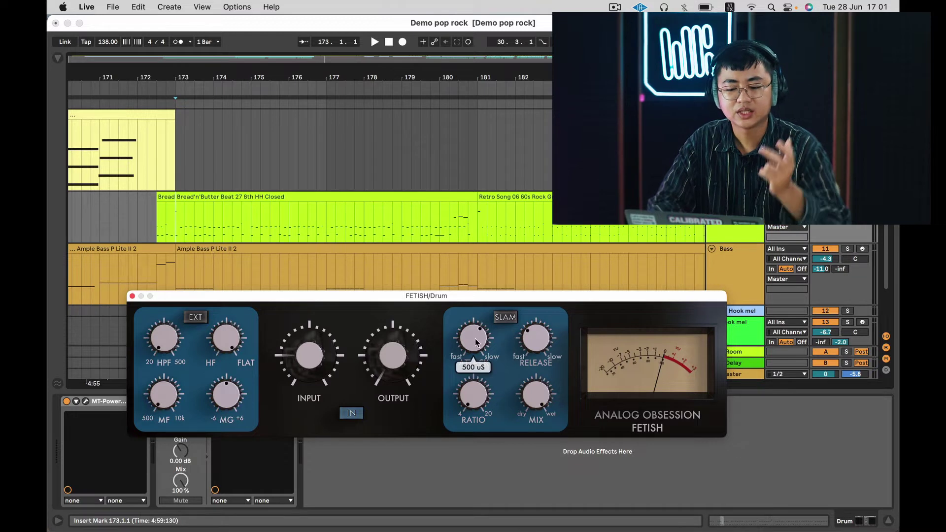
# Set the FETISH compressor's attack to a fast value of about 24 µs.
pyautogui.moveTo(553, 350)
pyautogui.moveTo(472, 338)
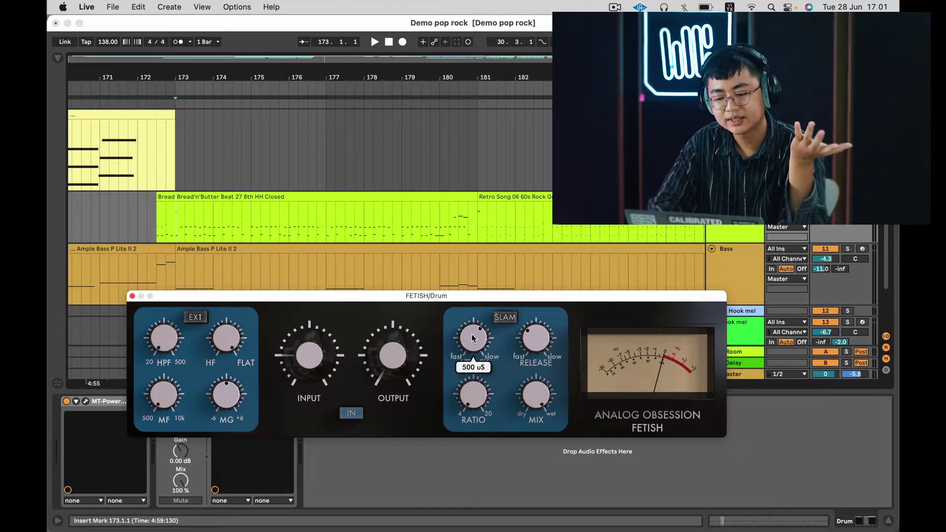
pyautogui.moveTo(471, 338); pyautogui.dragTo(483, 448)
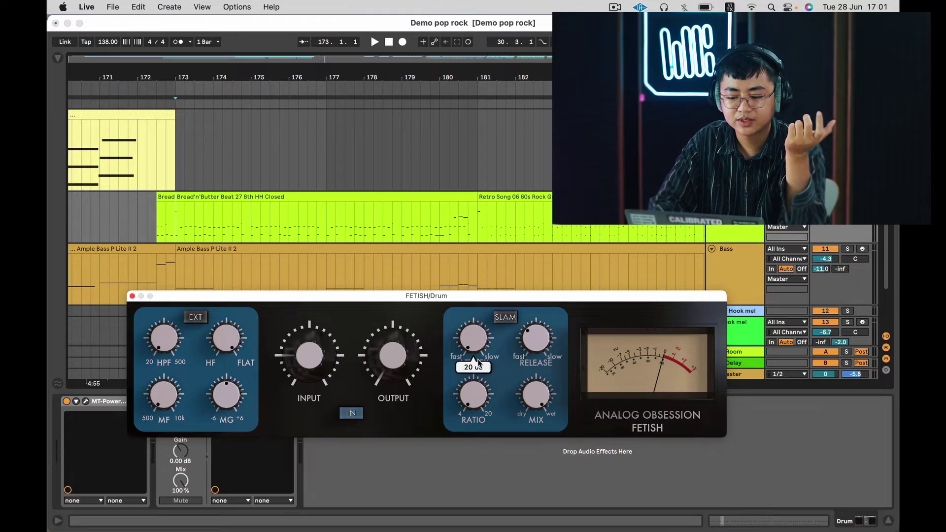
pyautogui.moveTo(473, 338); pyautogui.dragTo(474, 347)
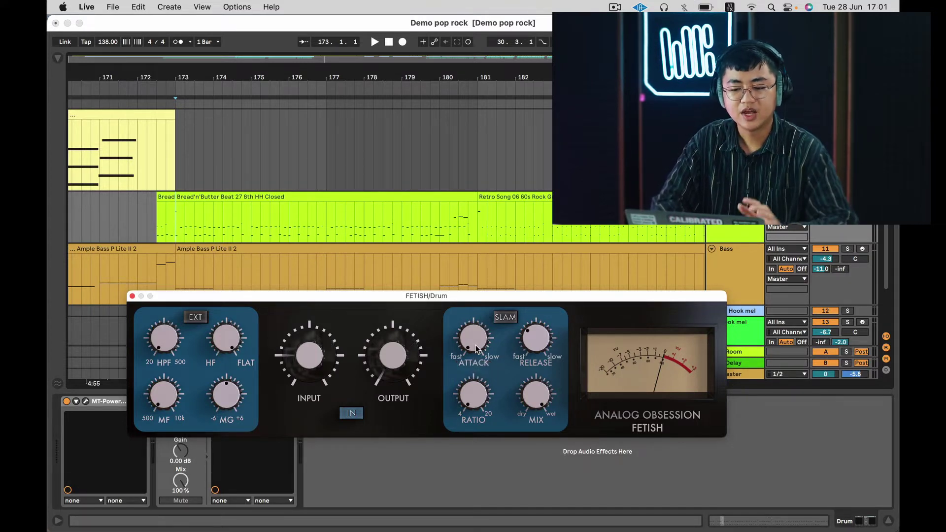
pyautogui.moveTo(478, 346)
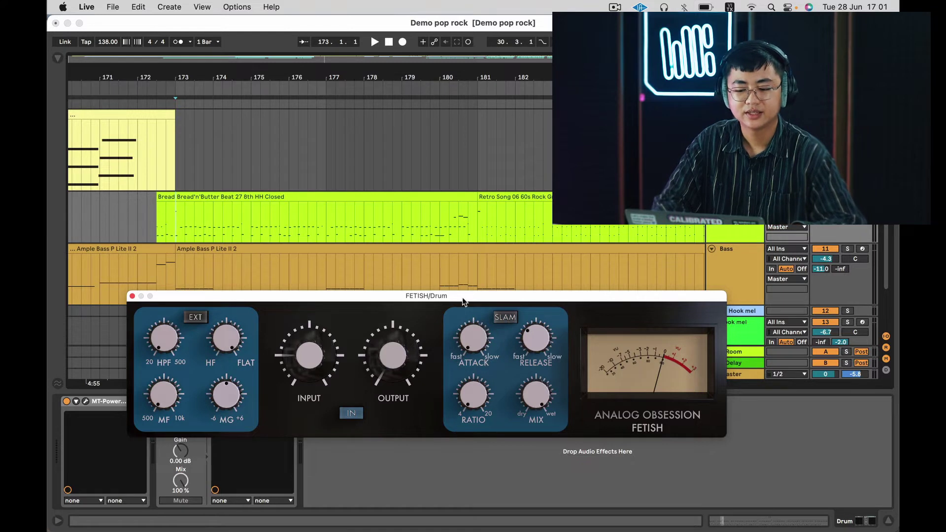
# Move the insert marker to the drum clip's start at 172.3.1 and set the FETISH ratio to 5:1.
pyautogui.click(160, 223)
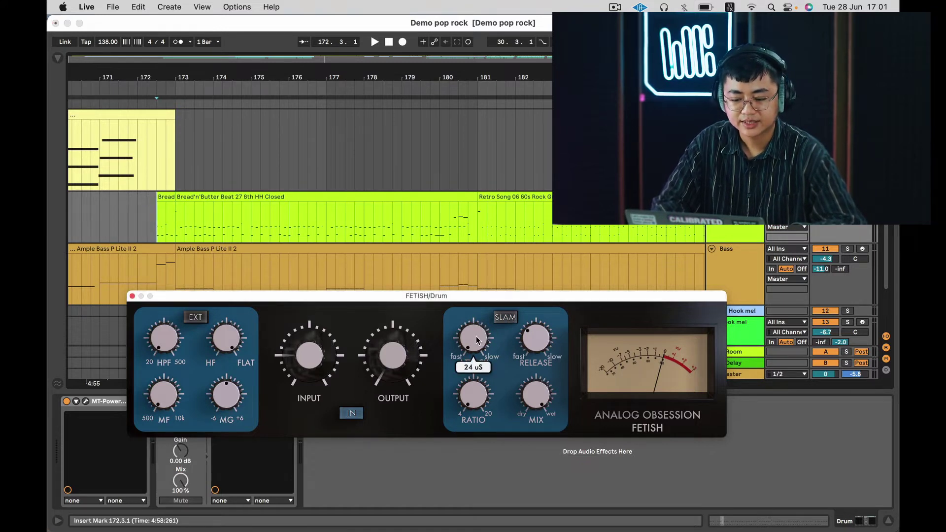
pyautogui.moveTo(535, 345)
pyautogui.moveTo(538, 356); pyautogui.dragTo(540, 358)
pyautogui.moveTo(478, 389)
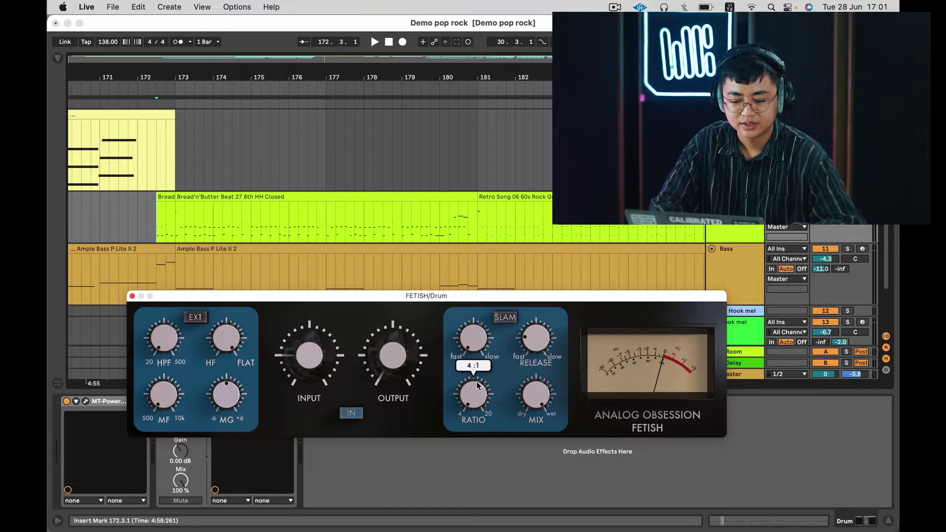
pyautogui.moveTo(478, 389); pyautogui.dragTo(482, 381)
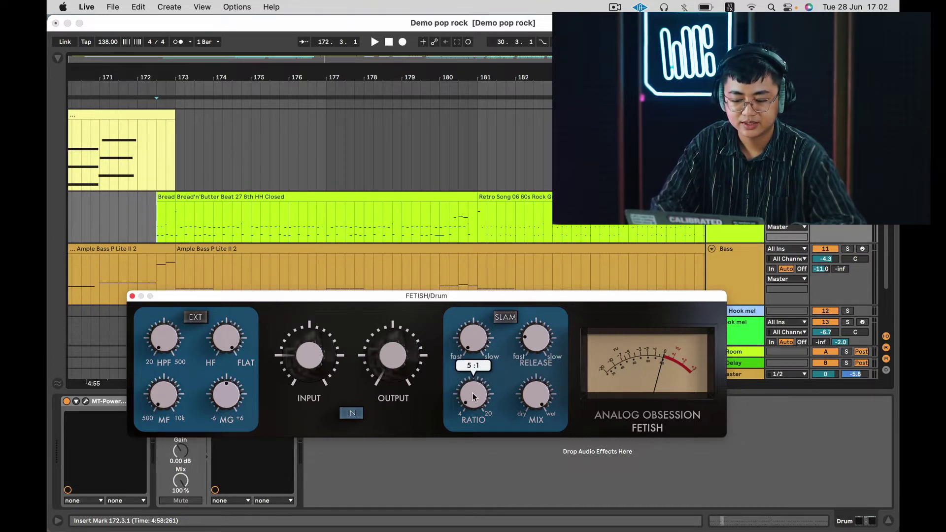
# Turn the FETISH input all the way down to -96.0 dB.
pyautogui.moveTo(311, 354)
pyautogui.moveTo(313, 367); pyautogui.dragTo(319, 386)
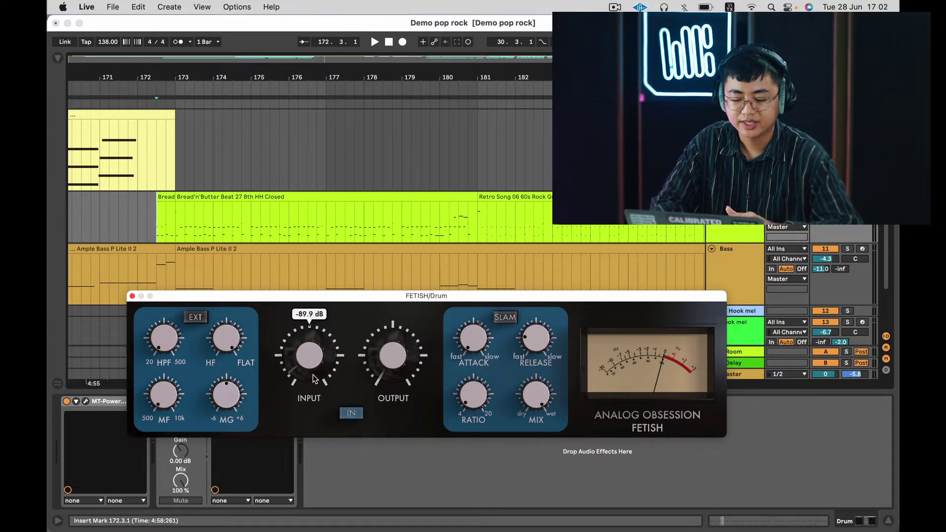
pyautogui.moveTo(314, 378); pyautogui.dragTo(322, 381)
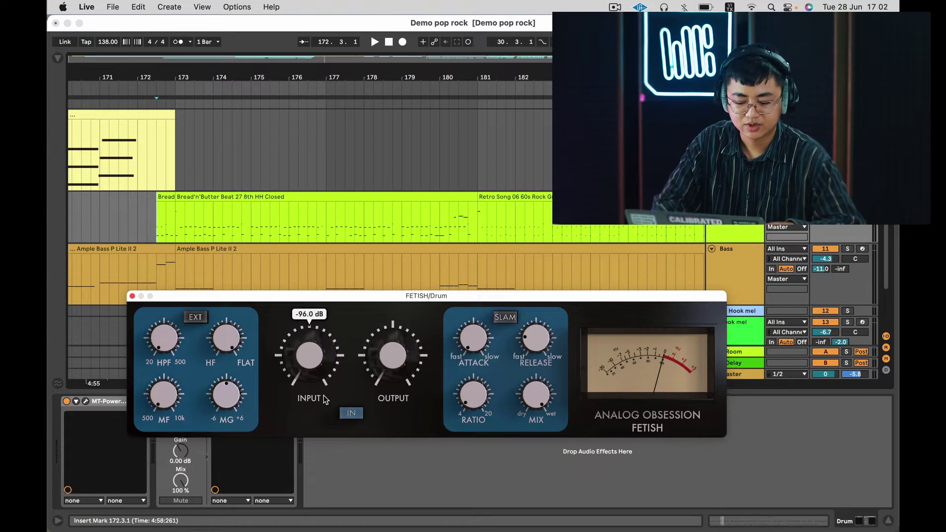
# Start playback with the Drum track soloed and move the FETISH window higher on the screen.
pyautogui.press('space')
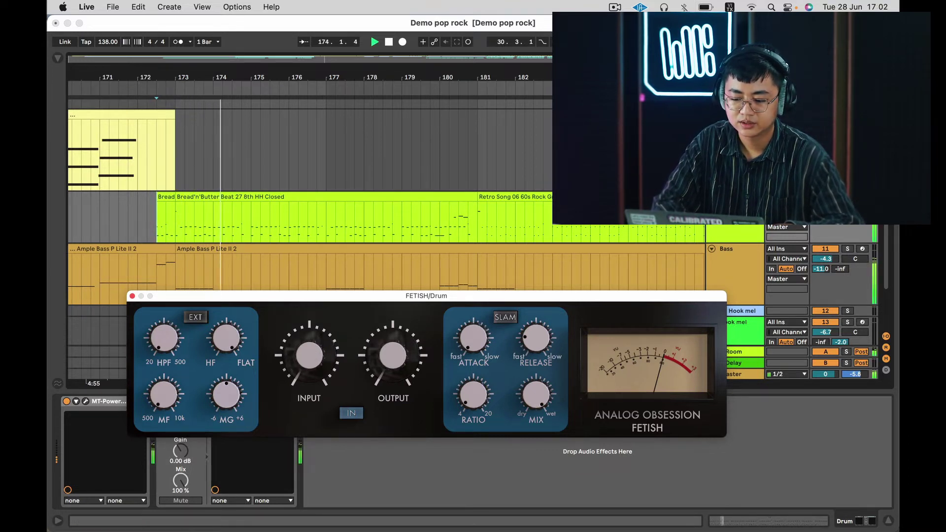
pyautogui.click(498, 249)
pyautogui.moveTo(384, 297); pyautogui.dragTo(432, 261)
pyautogui.moveTo(367, 318)
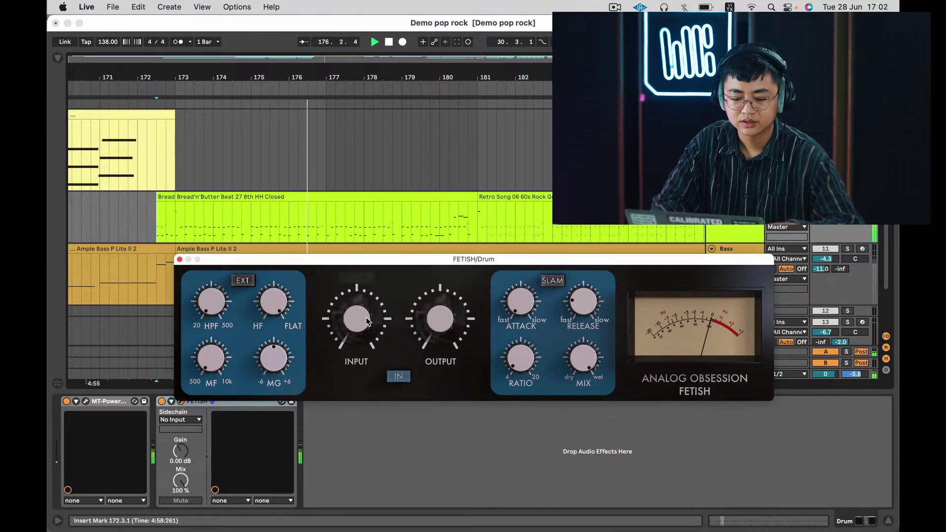
# Raise the FETISH input to about -55.6 dB during playback and move the plug-in window back below the drum clip.
pyautogui.moveTo(367, 322); pyautogui.dragTo(344, 219)
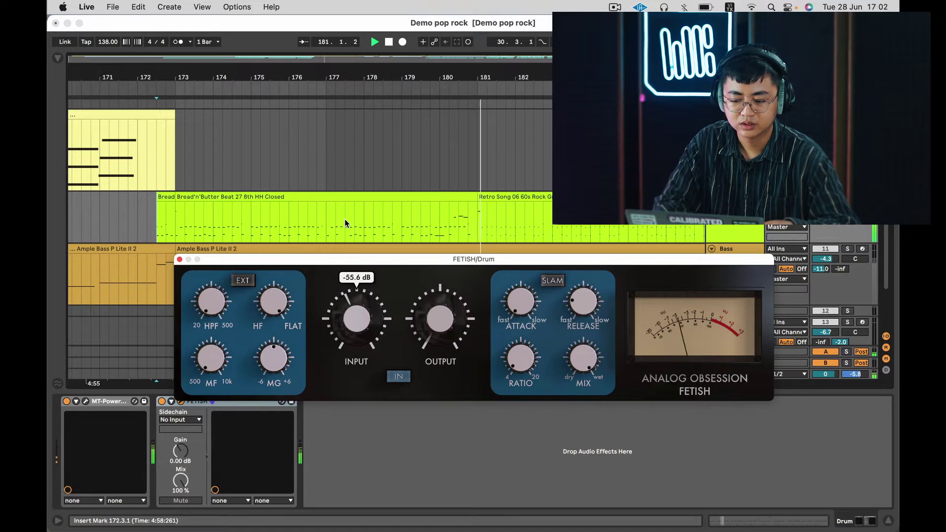
pyautogui.moveTo(344, 219); pyautogui.dragTo(345, 221)
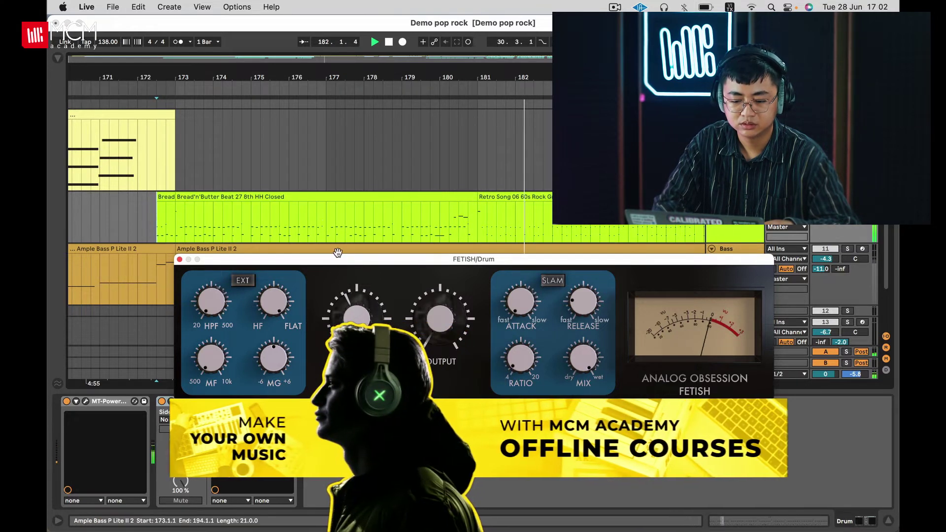
pyautogui.moveTo(342, 265); pyautogui.dragTo(335, 300)
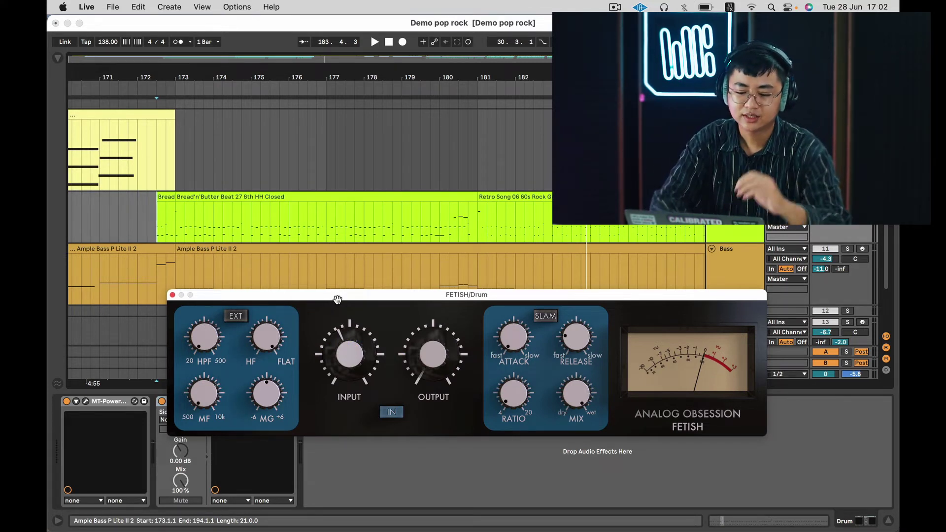
pyautogui.moveTo(341, 291); pyautogui.dragTo(335, 291)
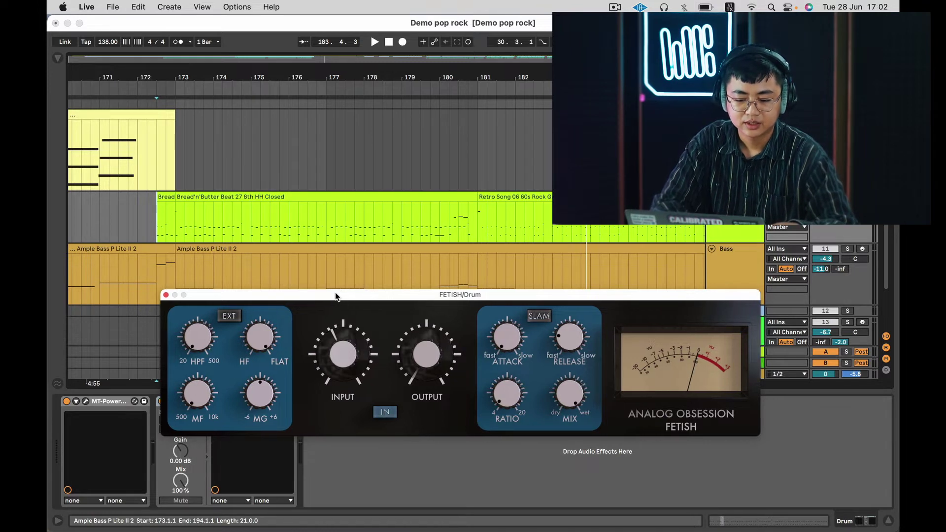
# Play the drums again from 172.3.1 and set the FETISH release to about 144 ms.
pyautogui.click(156, 222)
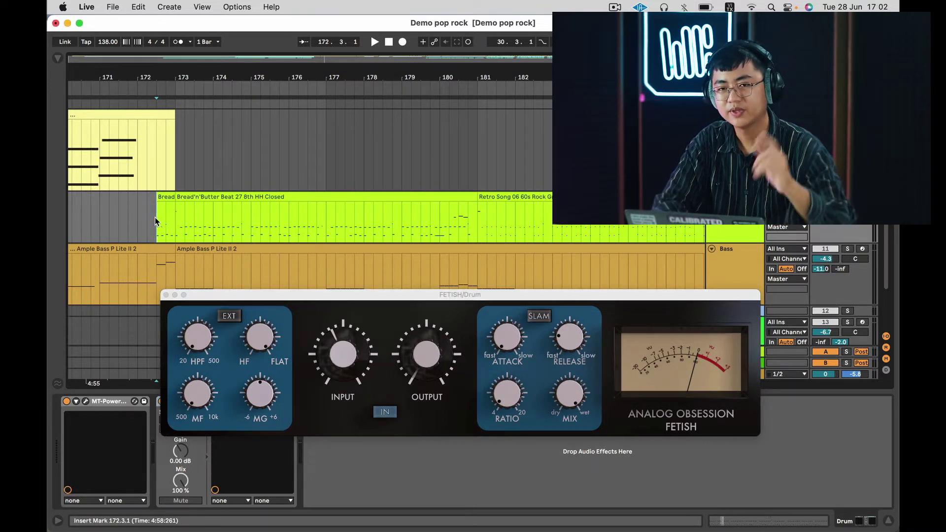
pyautogui.moveTo(388, 294); pyautogui.dragTo(374, 285)
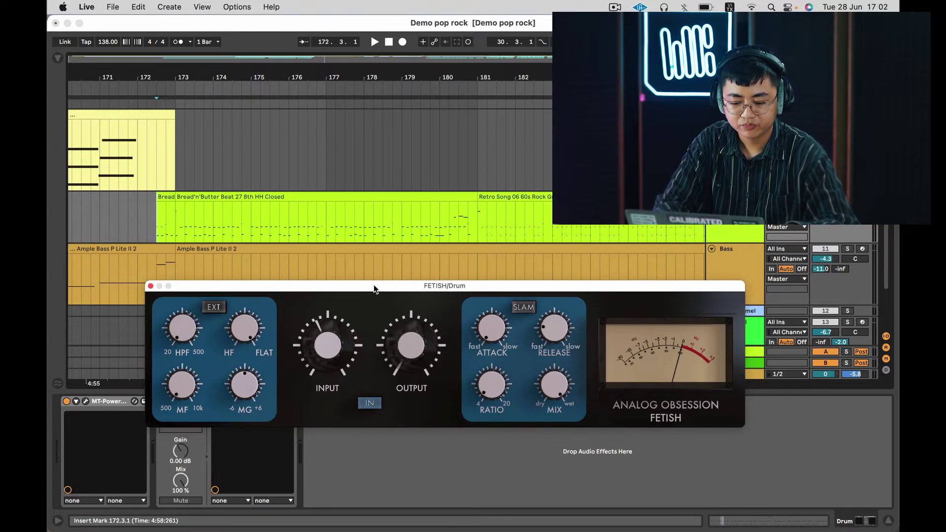
pyautogui.moveTo(549, 304)
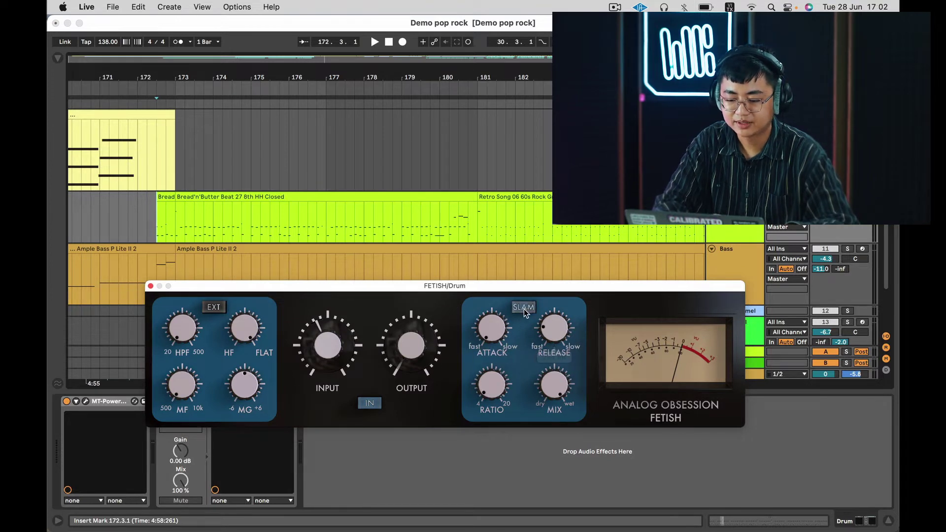
pyautogui.moveTo(504, 292); pyautogui.dragTo(504, 290)
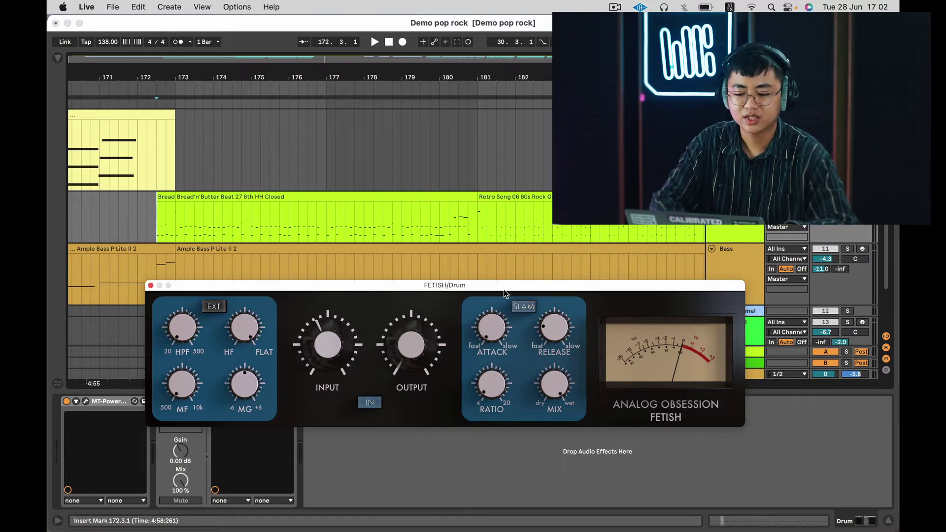
pyautogui.press('space')
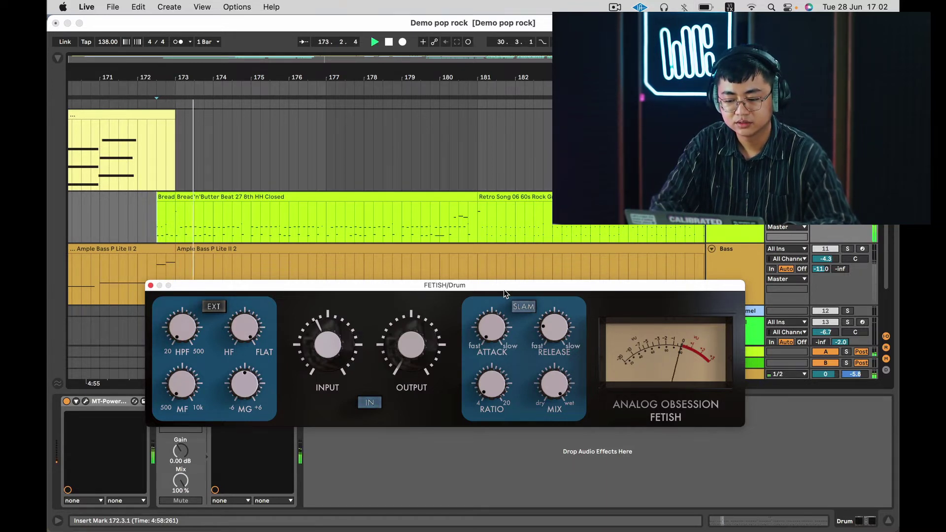
pyautogui.moveTo(552, 328)
pyautogui.moveTo(552, 328); pyautogui.dragTo(555, 339)
pyautogui.moveTo(555, 341); pyautogui.dragTo(555, 342)
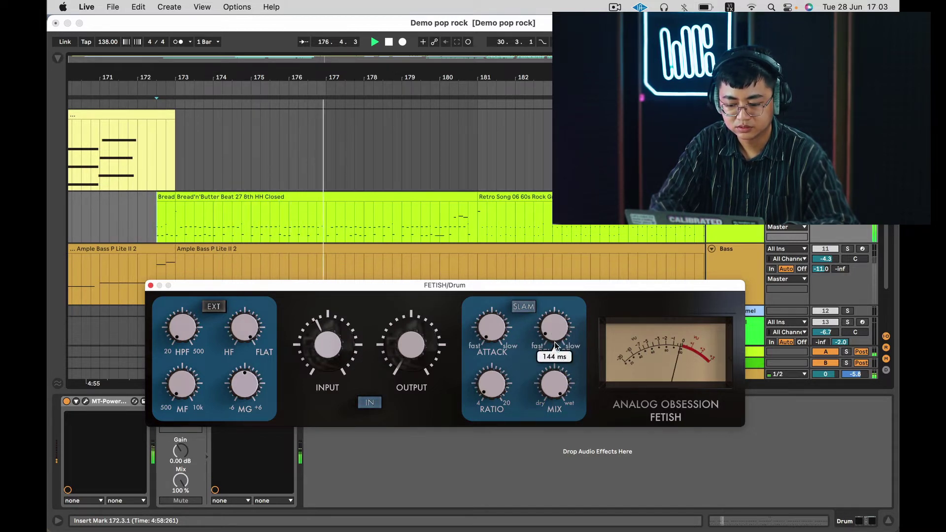
# Fine-tune the FETISH input to about -55.8 dB and raise the output slightly above 0.0 dB while the drums play.
pyautogui.moveTo(336, 345)
pyautogui.moveTo(336, 346); pyautogui.dragTo(337, 345)
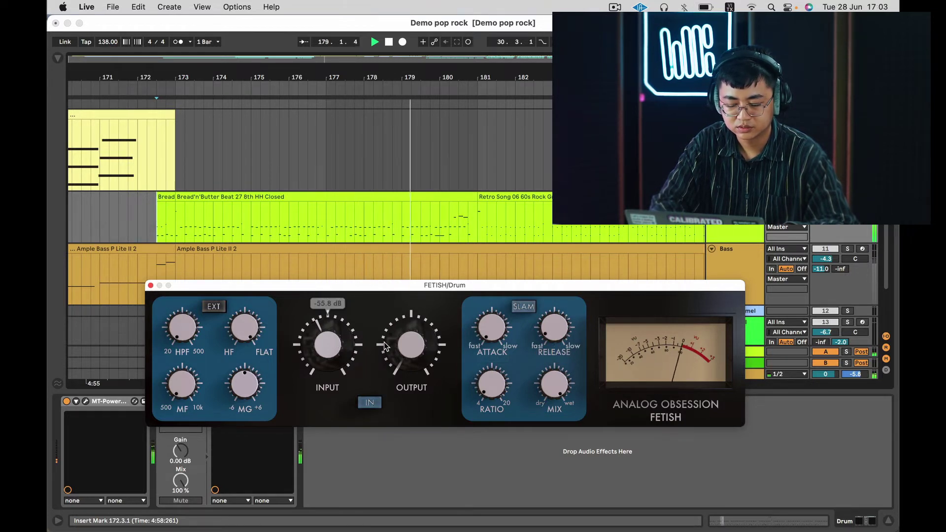
pyautogui.moveTo(485, 339)
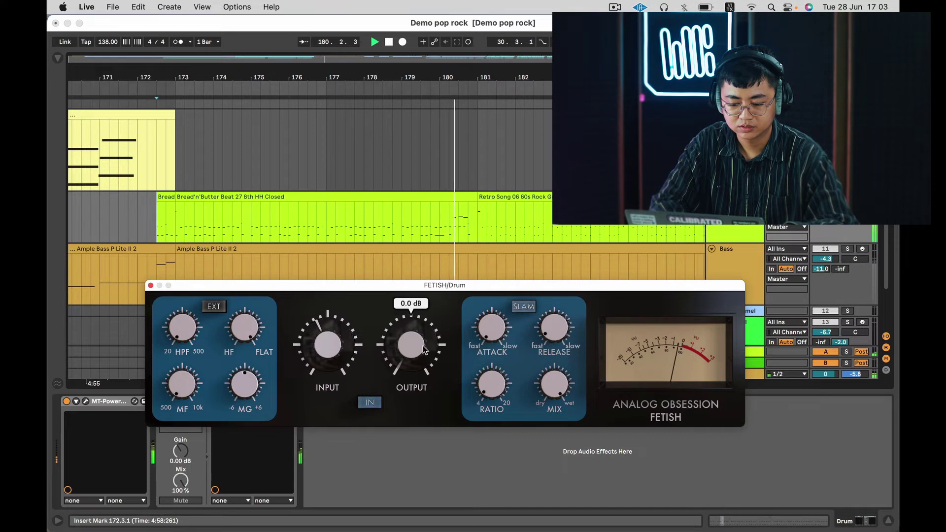
pyautogui.moveTo(422, 346)
pyautogui.mouseDown()
pyautogui.moveTo(422, 325)
pyautogui.moveTo(416, 340)
pyautogui.mouseUp()
pyautogui.press('space')
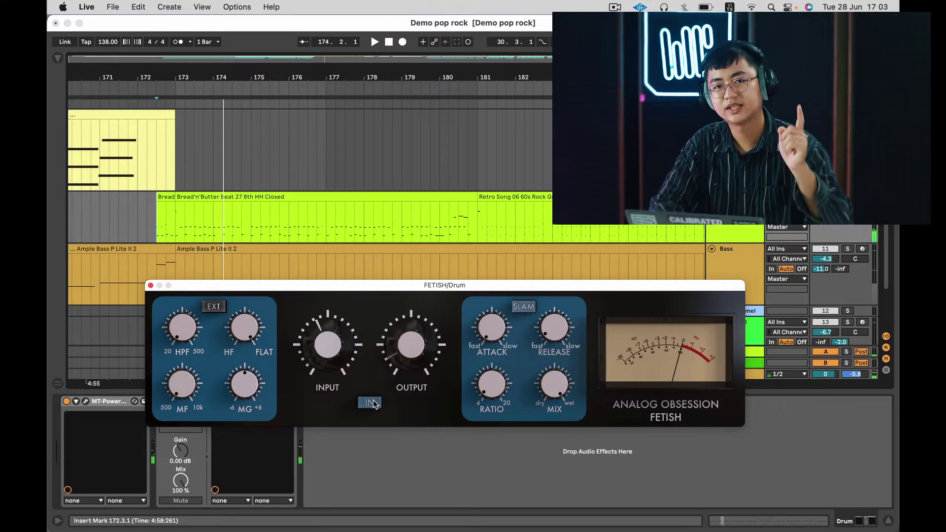
# Compare the drums with FETISH bypassed and re-engaged during playback, and raise the output to about 6.8 dB.
pyautogui.click(373, 403)
pyautogui.press('space')
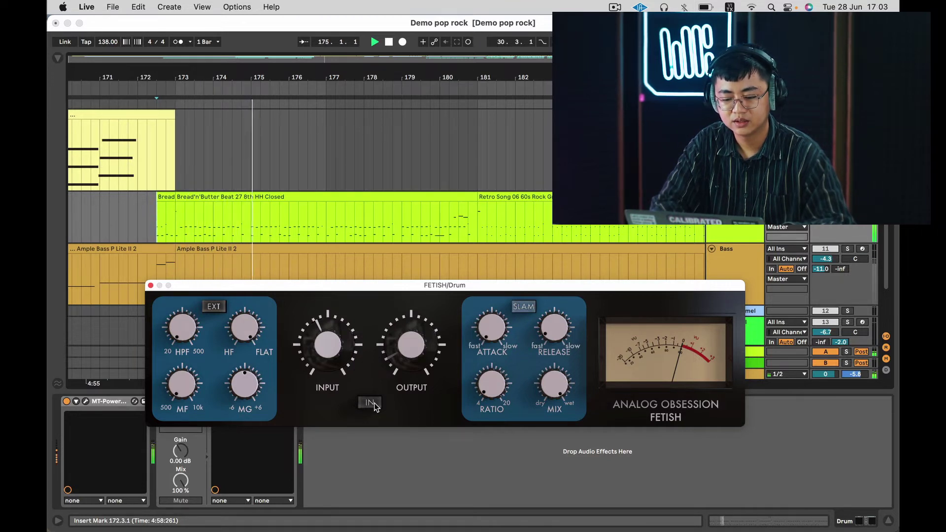
pyautogui.click(374, 403)
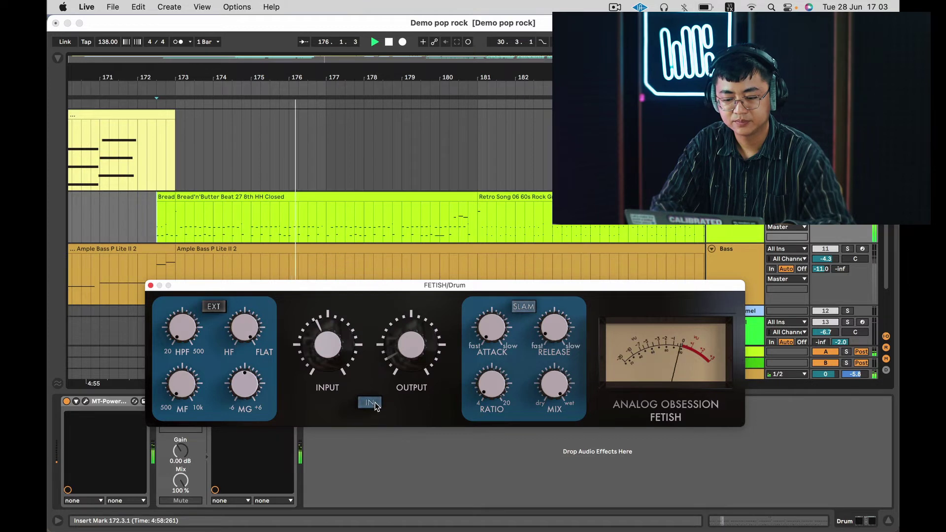
pyautogui.moveTo(413, 345)
pyautogui.moveTo(417, 344); pyautogui.dragTo(417, 334)
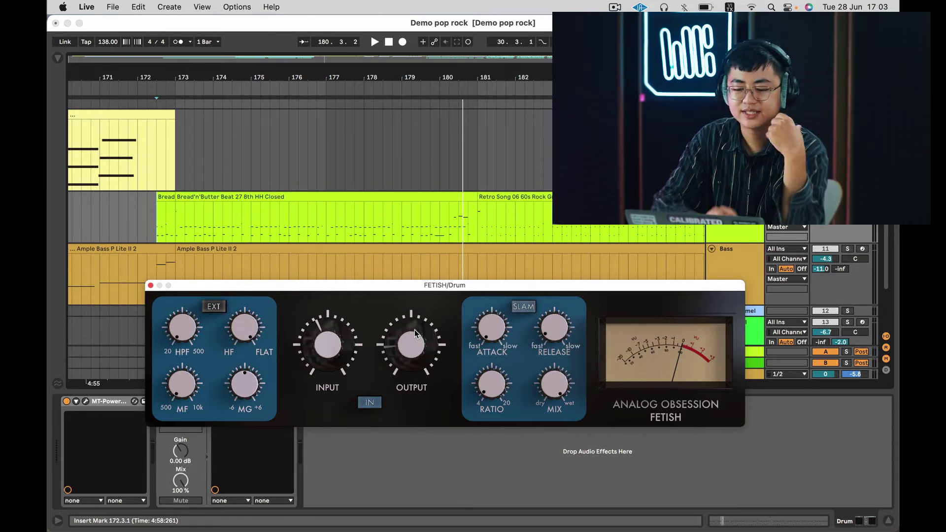
# Raise the FETISH input a little further to drive the compressor harder.
pyautogui.moveTo(498, 333)
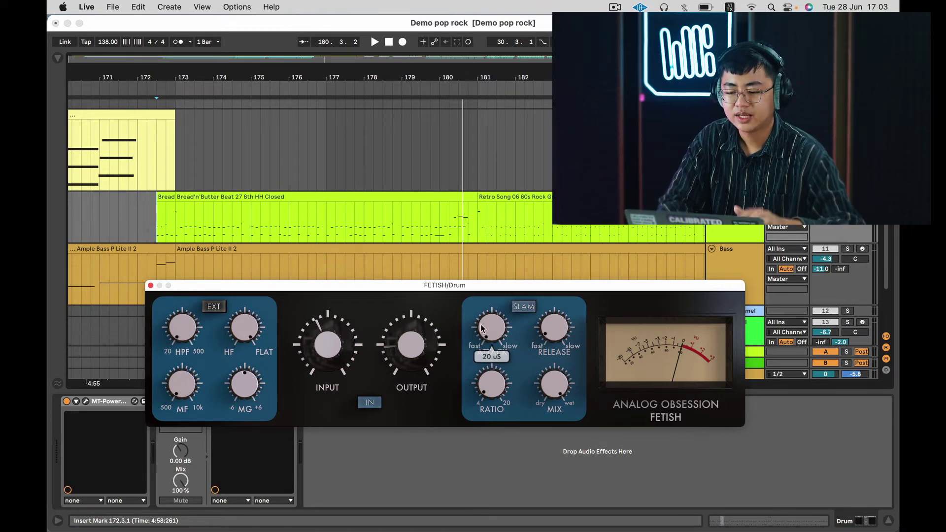
pyautogui.moveTo(385, 314)
pyautogui.moveTo(319, 370); pyautogui.dragTo(321, 352)
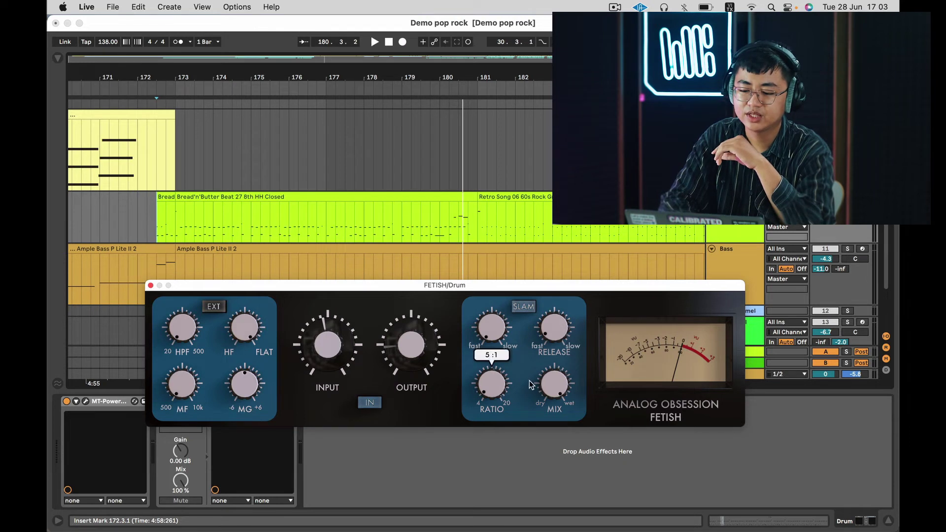
# Lower the FETISH mix, play the drums from 172.3.1 and settle the dry/wet mix at about 43%.
pyautogui.moveTo(557, 387)
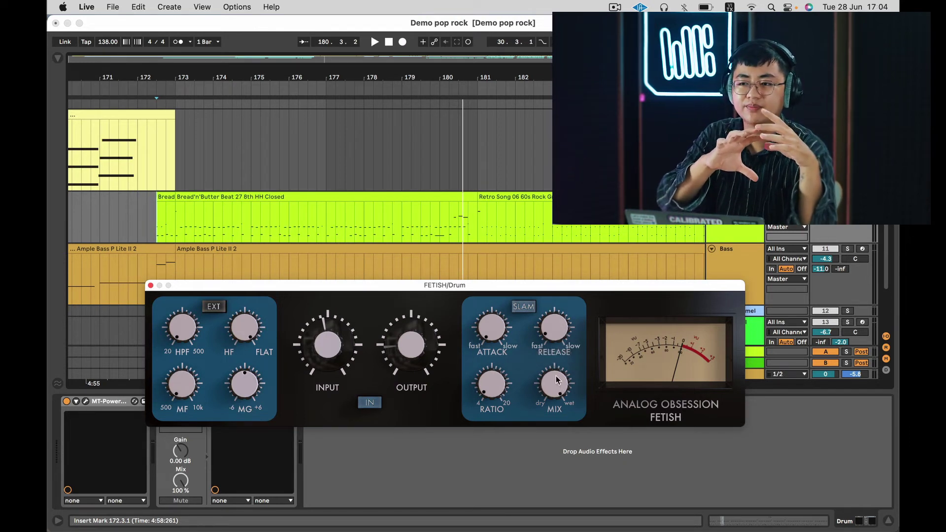
pyautogui.moveTo(557, 379); pyautogui.dragTo(564, 453)
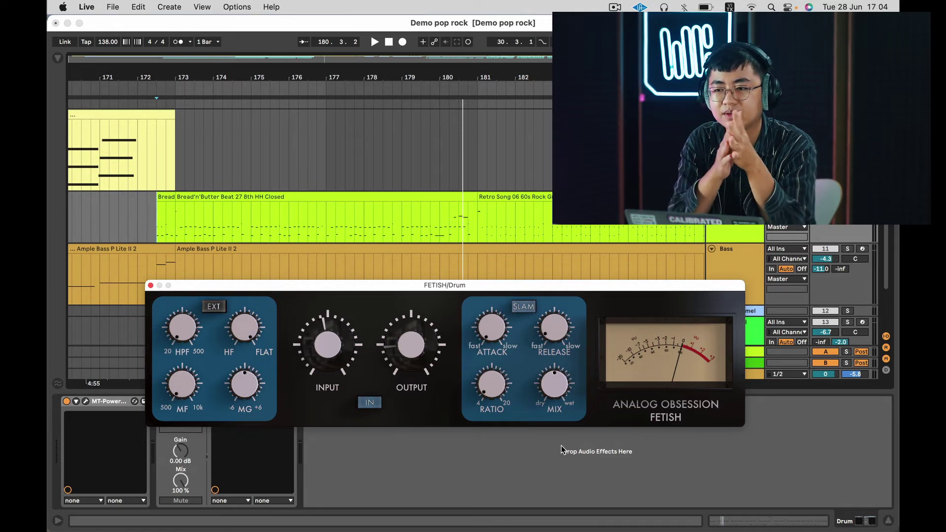
pyautogui.moveTo(563, 394)
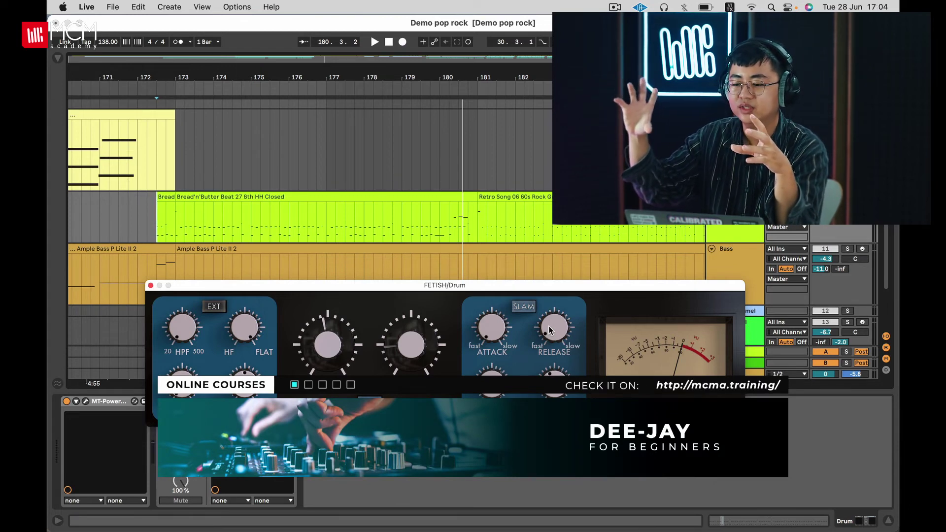
pyautogui.click(551, 330)
pyautogui.press('space')
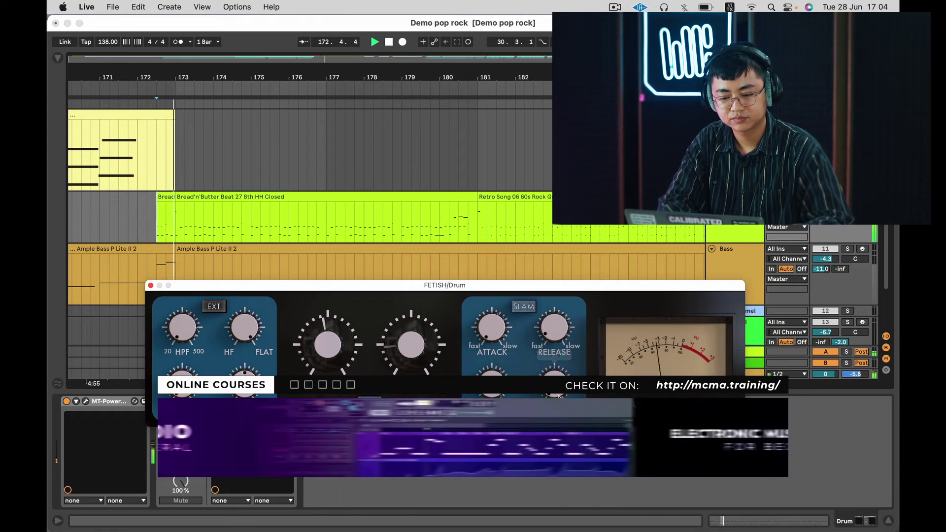
pyautogui.moveTo(556, 370); pyautogui.dragTo(552, 308)
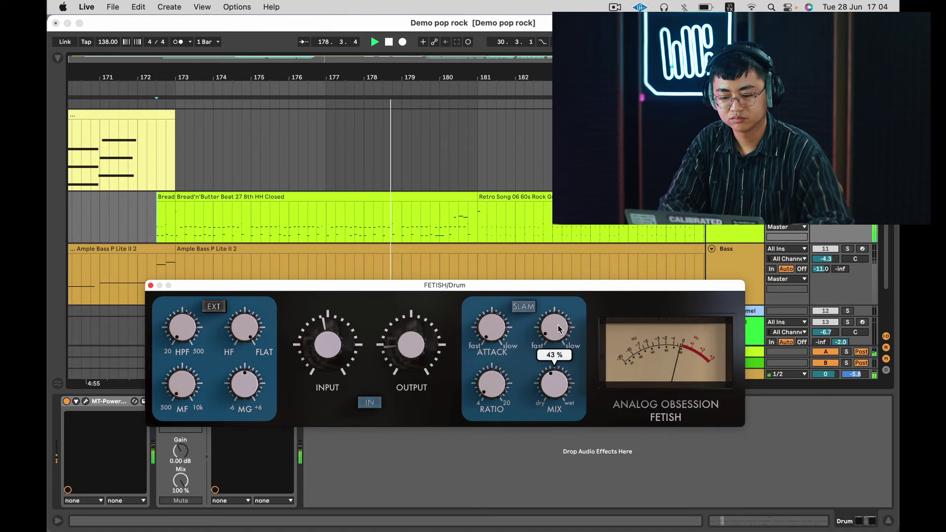
pyautogui.click(562, 321)
pyautogui.moveTo(436, 324)
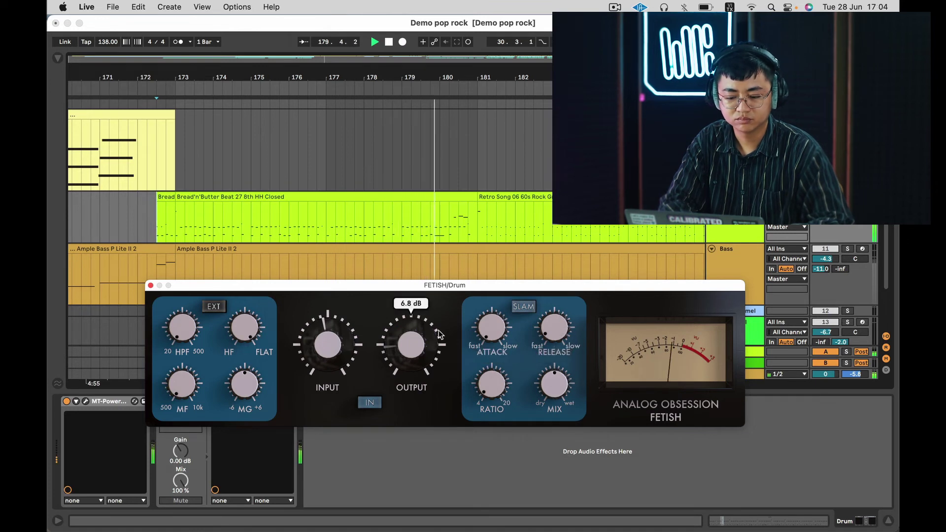